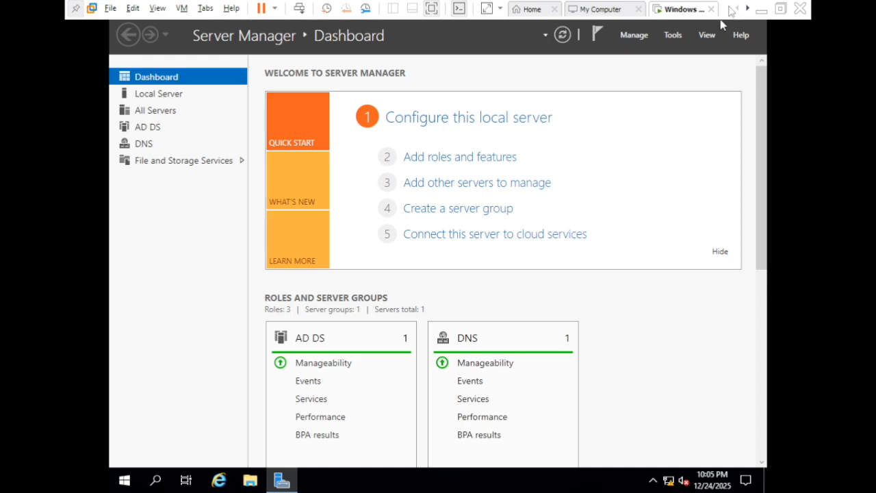
# Open Active Directory Users and Computers and expand the mylab.local domain
pyautogui.click(674, 35)
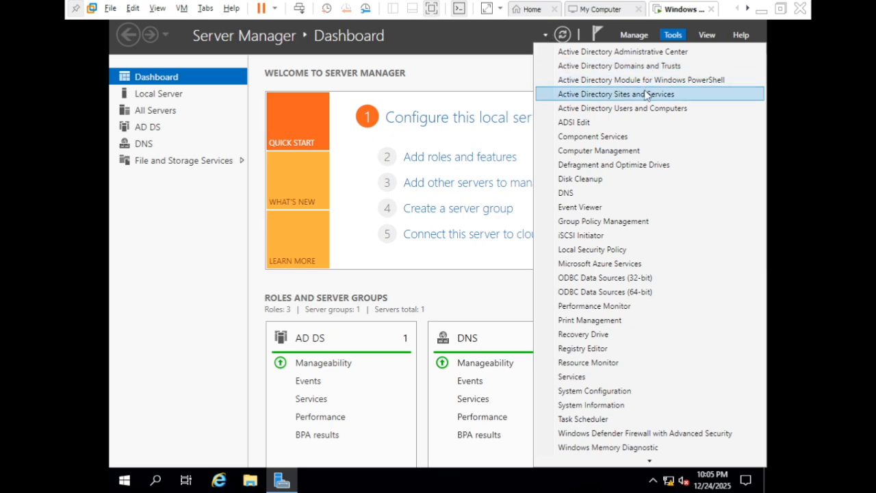
pyautogui.click(652, 116)
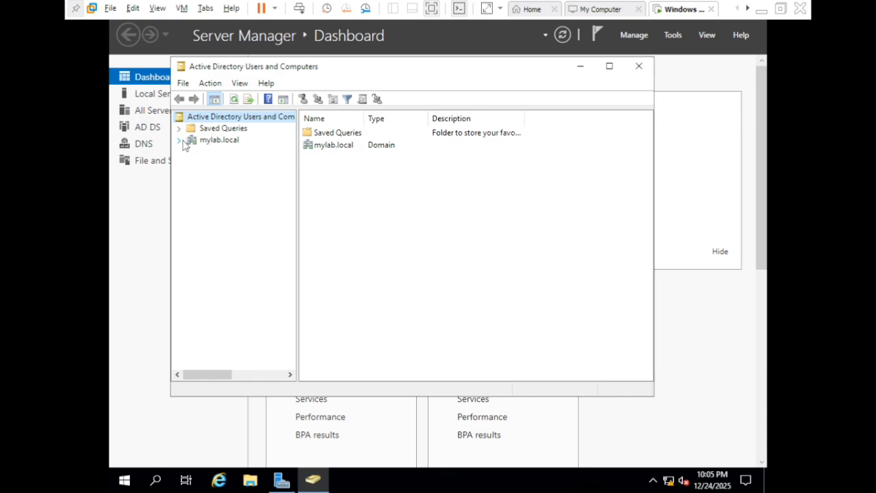
pyautogui.click(180, 140)
pyautogui.click(214, 142)
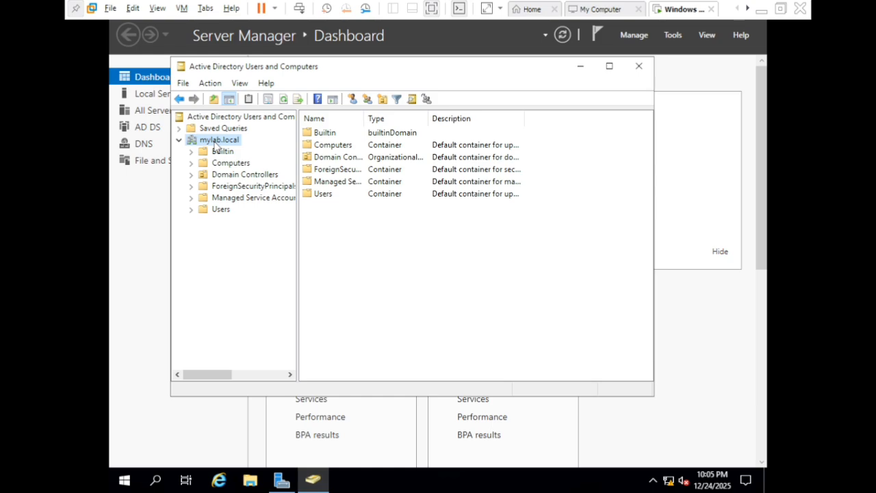
# Create an organizational unit named IT directly under mylab.local
pyautogui.rightClick(215, 146)
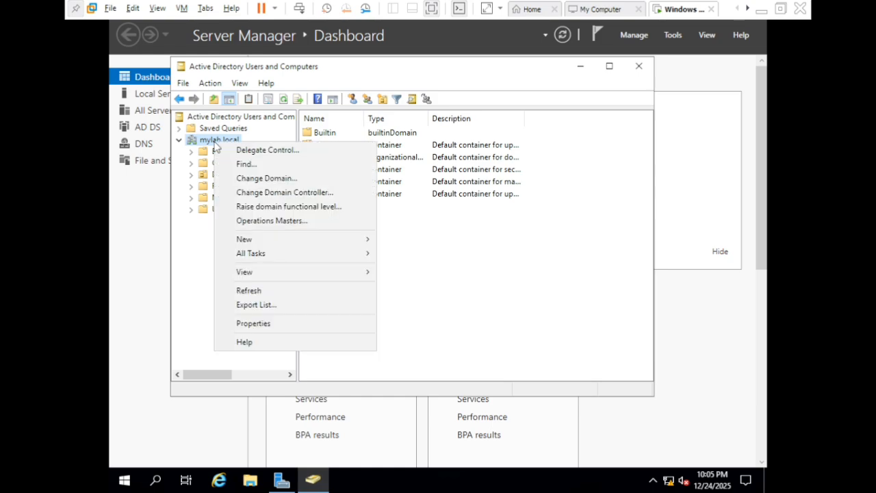
pyautogui.moveTo(290, 239)
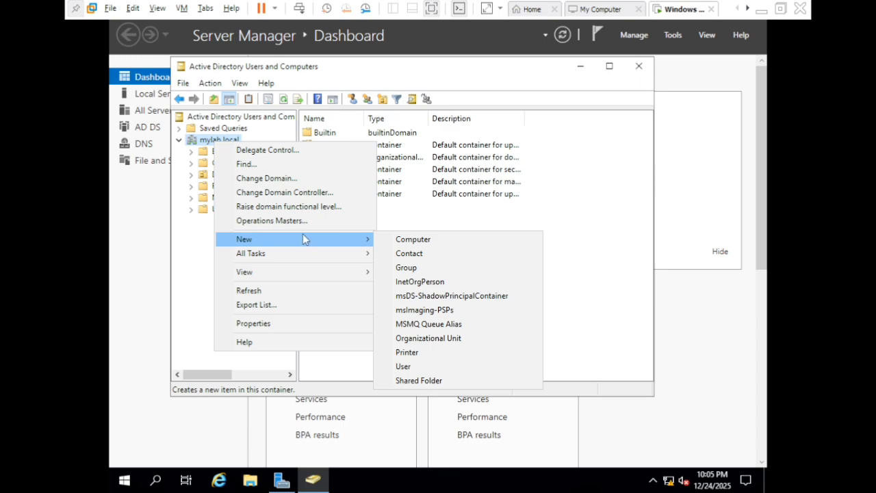
pyautogui.click(417, 337)
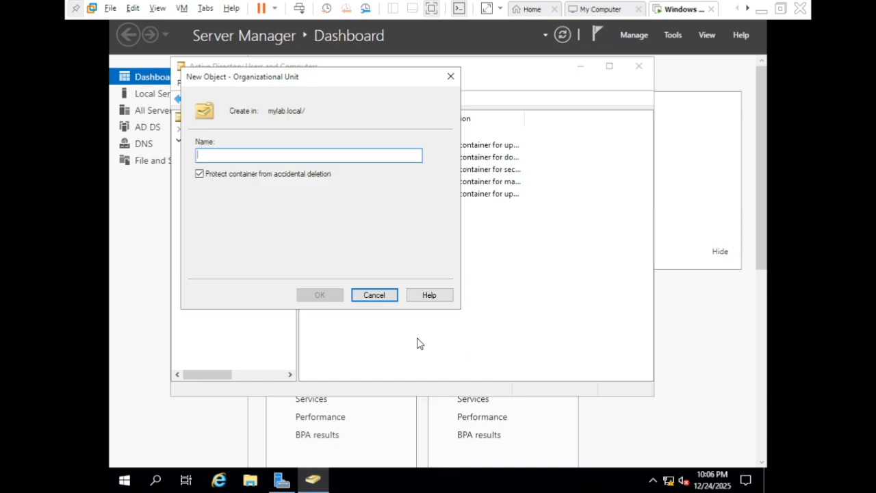
pyautogui.write('IT')
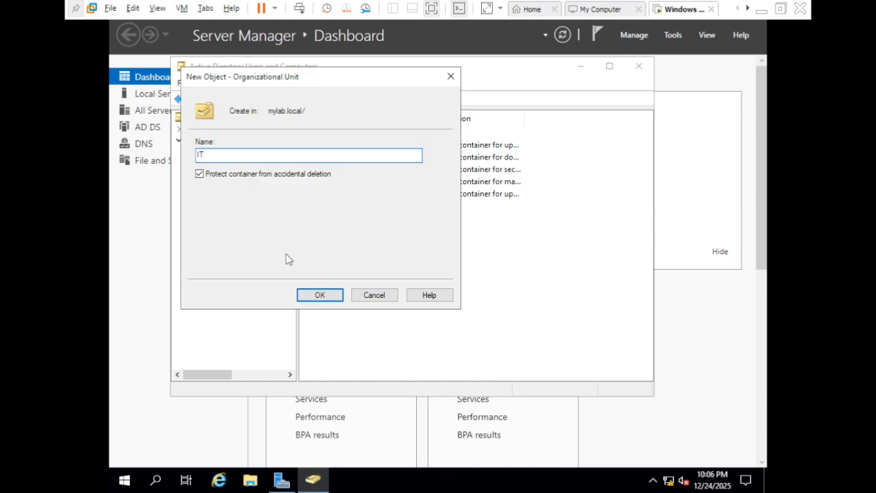
pyautogui.click(320, 295)
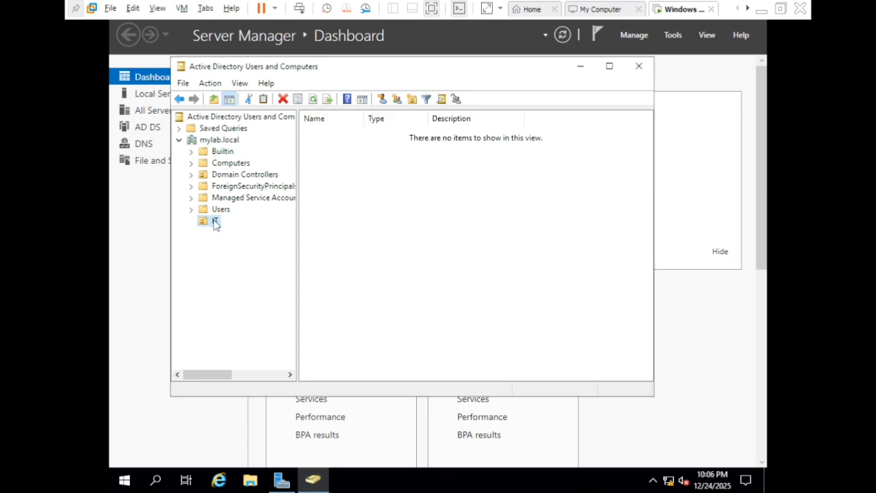
# Start a new user in the IT organizational unit with first name IT and last name 1
pyautogui.press('F2')
pyautogui.click(349, 269)
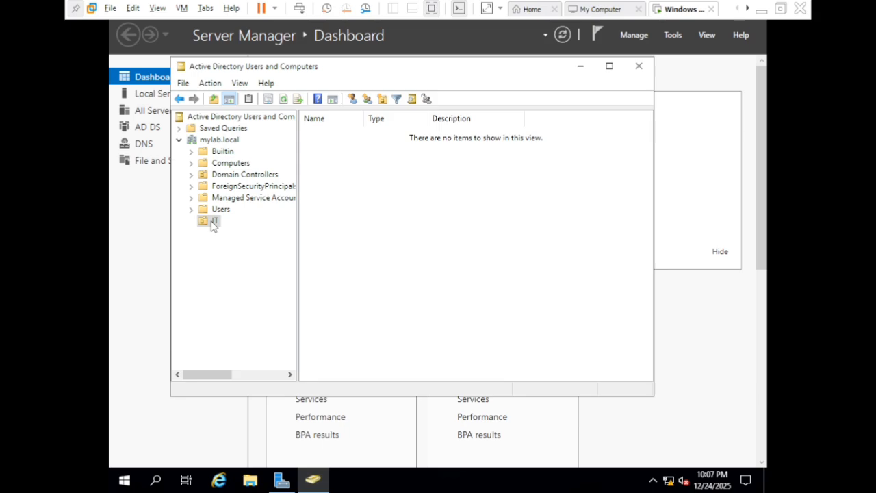
pyautogui.rightClick(213, 226)
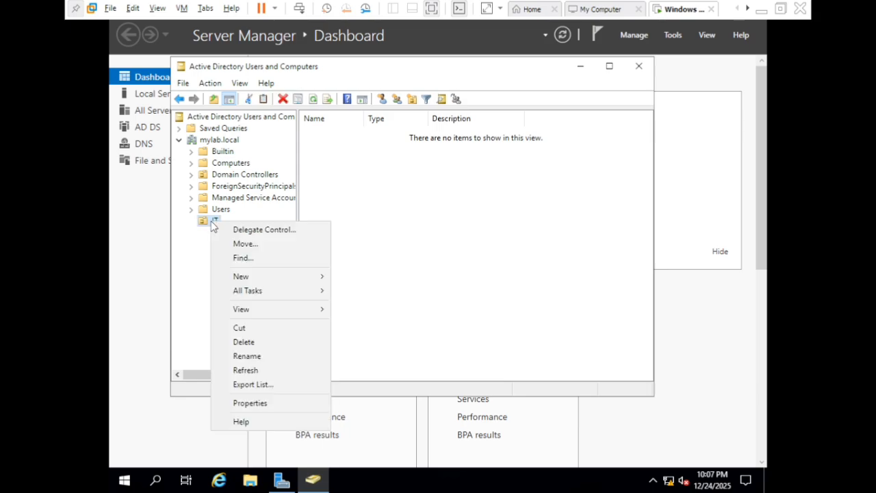
pyautogui.click(298, 279)
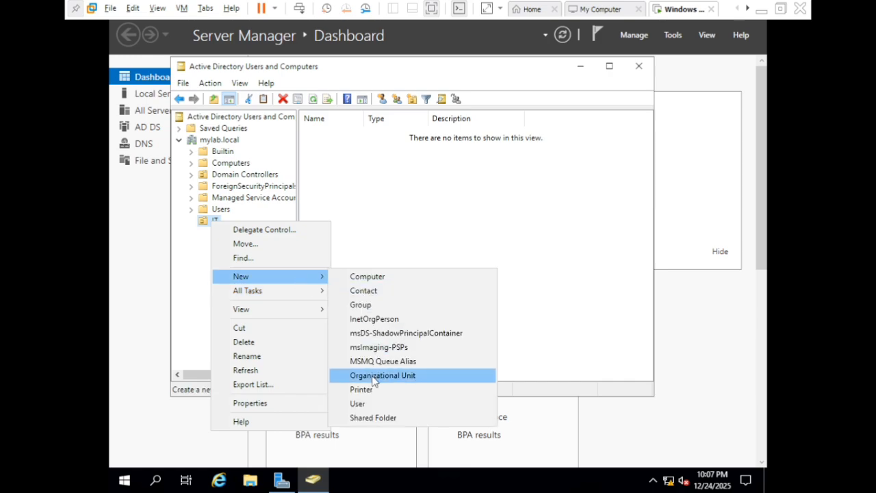
pyautogui.click(363, 403)
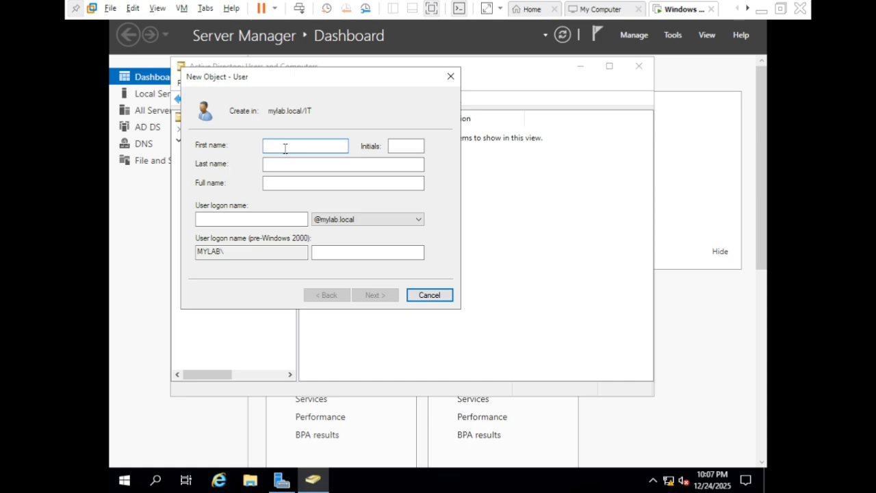
pyautogui.write('IT')
pyautogui.click(297, 163)
pyautogui.write('1')
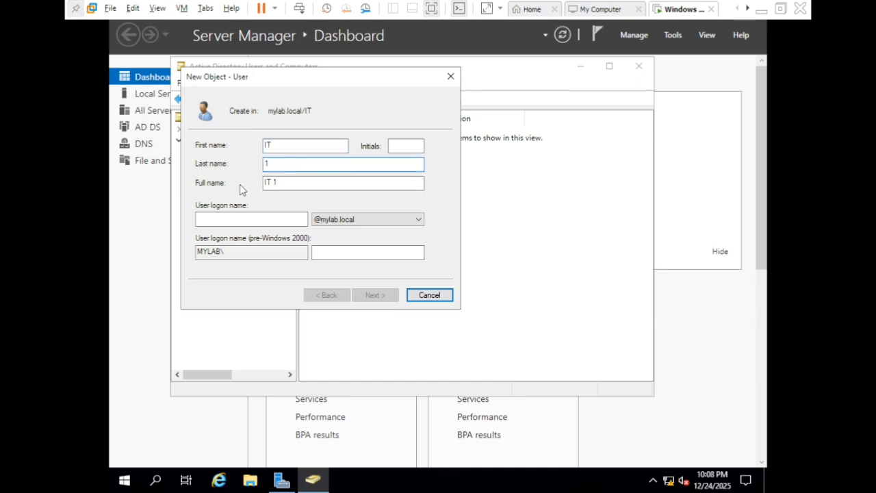
# Set the user logon name to it1 and continue to the password page
pyautogui.click(240, 223)
pyautogui.write('it')
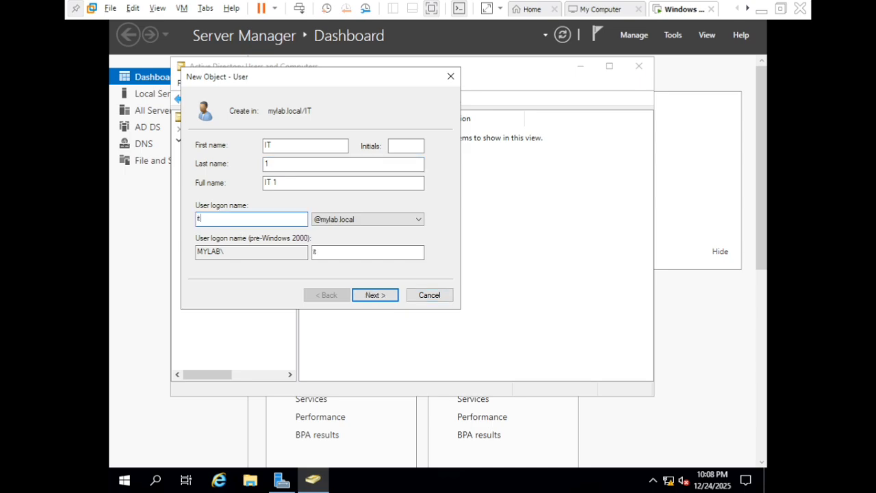
pyautogui.write('1')
pyautogui.press('BackSpace')
pyautogui.write('1')
pyautogui.click(375, 295)
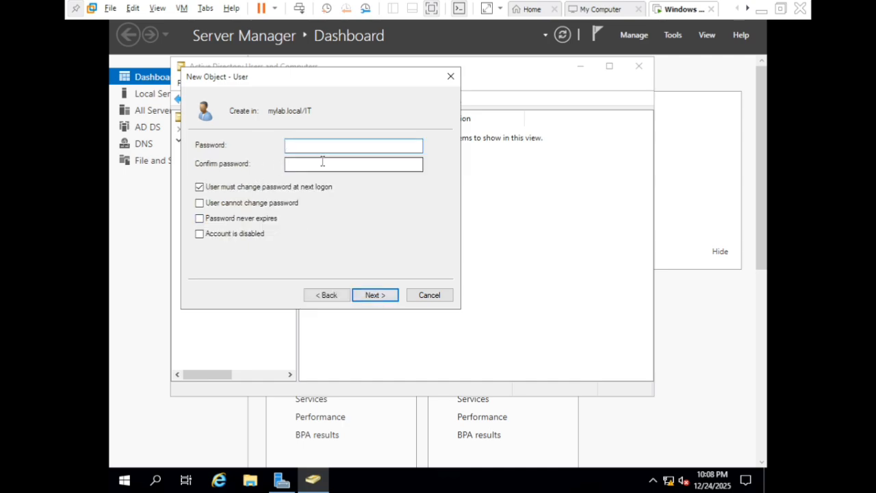
# Enter the new user's password and confirm it
pyautogui.write('*****')
pyautogui.write('****')
pyautogui.click(345, 168)
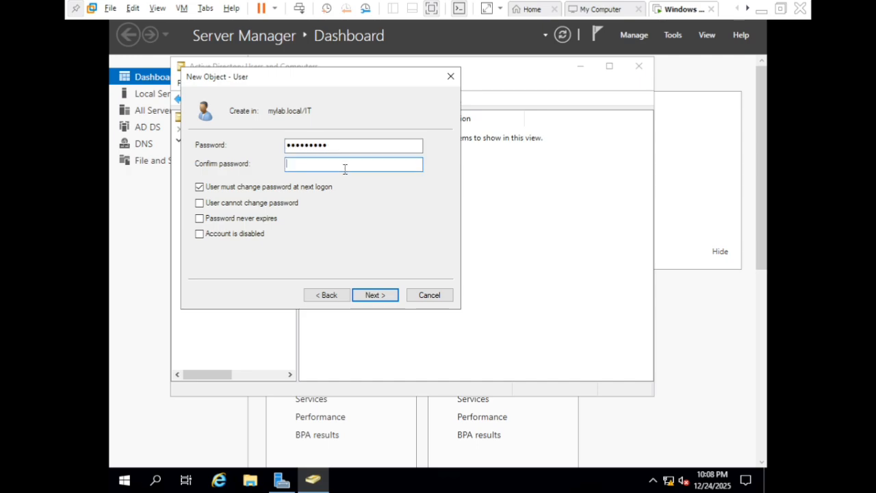
pyautogui.write('*********')
pyautogui.click(207, 222)
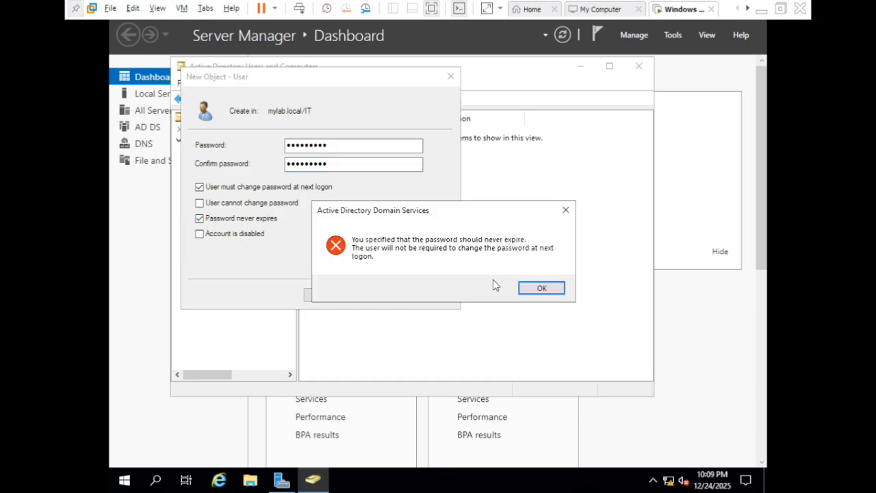
pyautogui.click(542, 288)
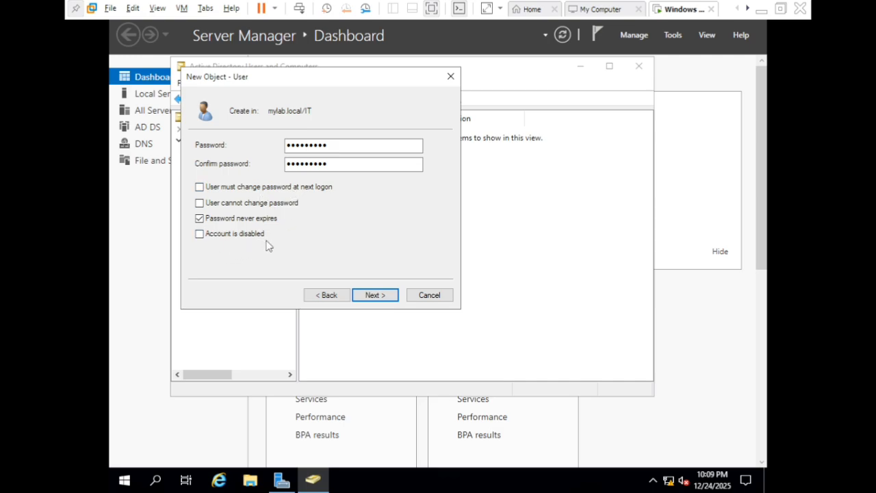
pyautogui.click(200, 218)
pyautogui.click(201, 188)
# Finish creating the IT 1 user account
pyautogui.click(375, 295)
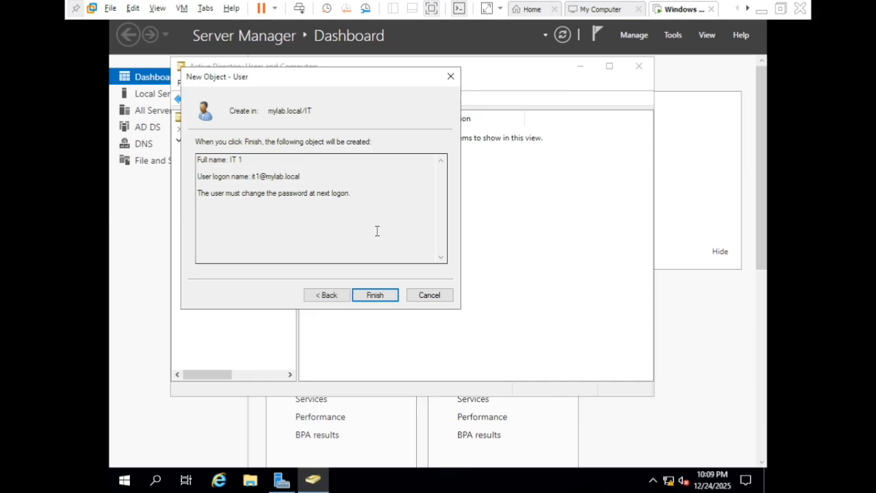
pyautogui.click(375, 295)
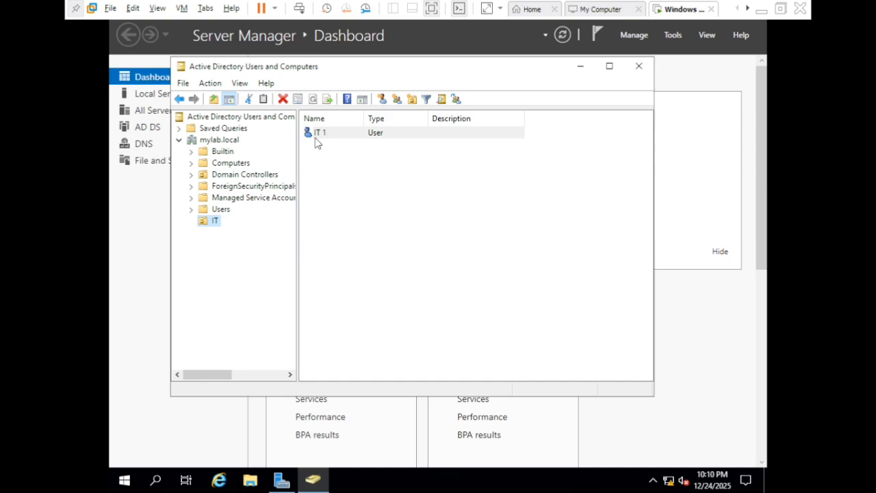
# Create a global security group named IT_SUPPORT in the IT organizational unit
pyautogui.rightClick(217, 227)
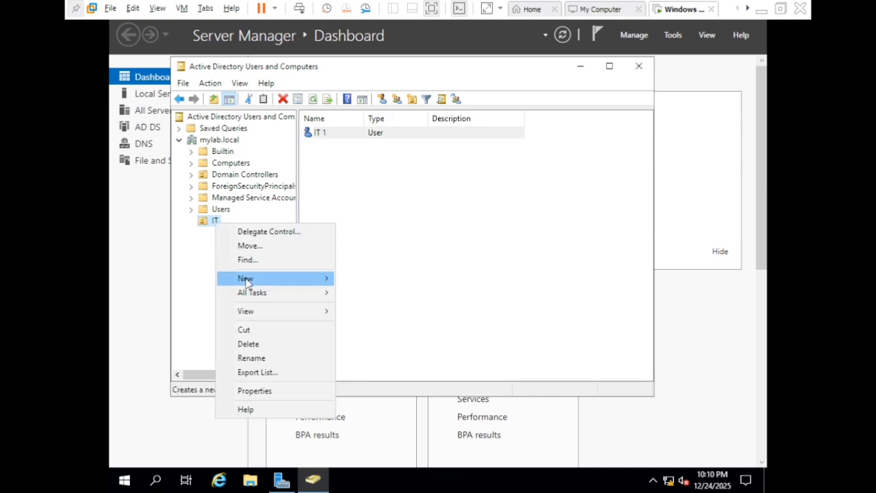
pyautogui.moveTo(269, 281)
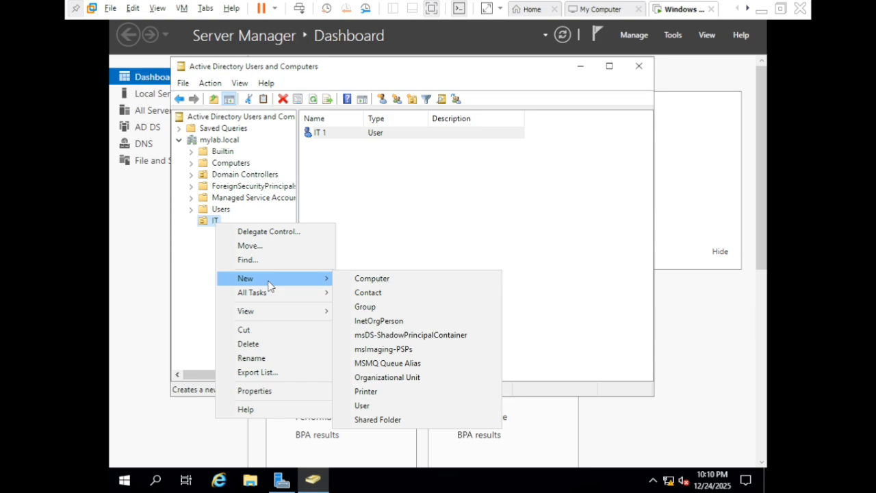
pyautogui.click(360, 310)
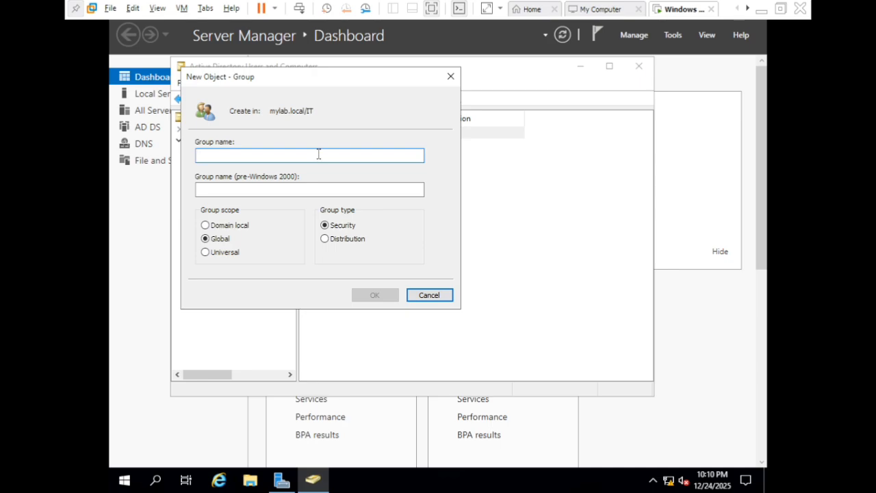
pyautogui.write('IT')
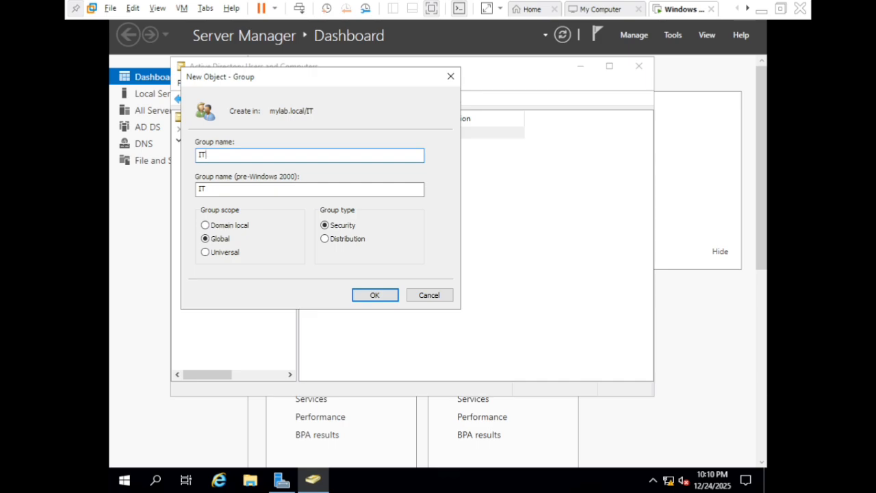
pyautogui.write('_SUPPOE')
pyautogui.press('BackSpace')
pyautogui.write('RT')
pyautogui.click(375, 296)
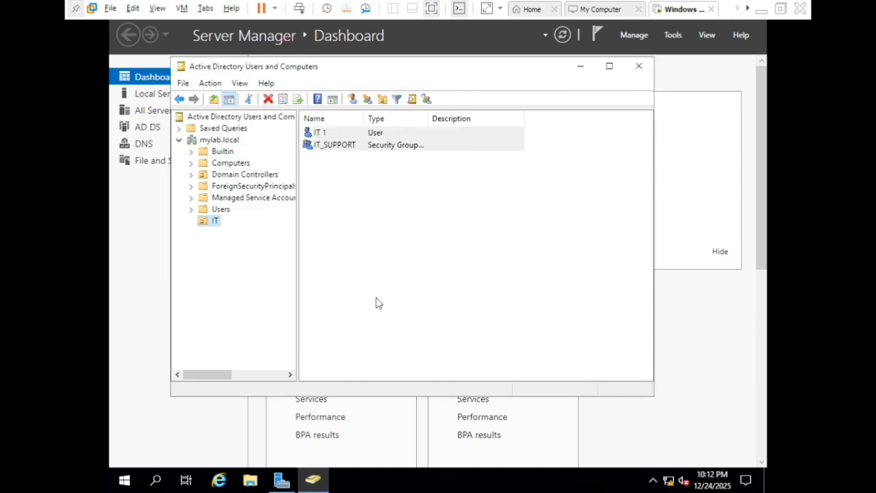